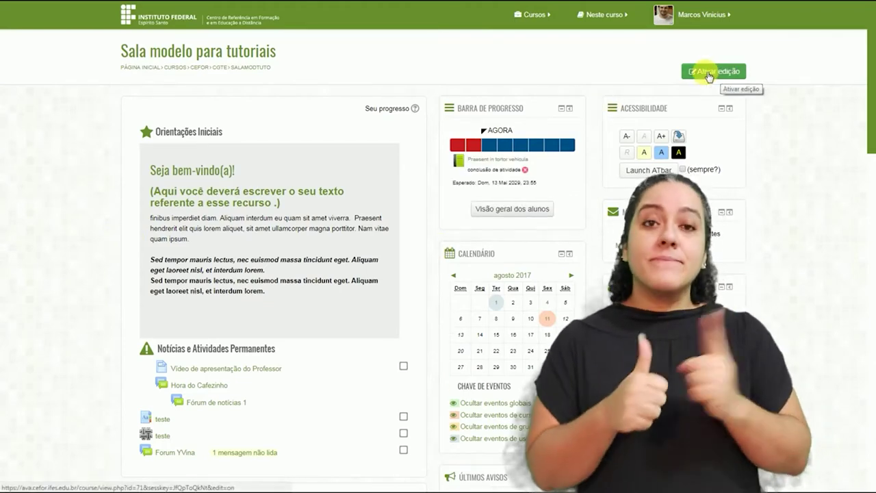
Turn on course editing and add an Arquivo resource to the Semana 3 section (19 setembro - 25 setembro).
click(707, 72)
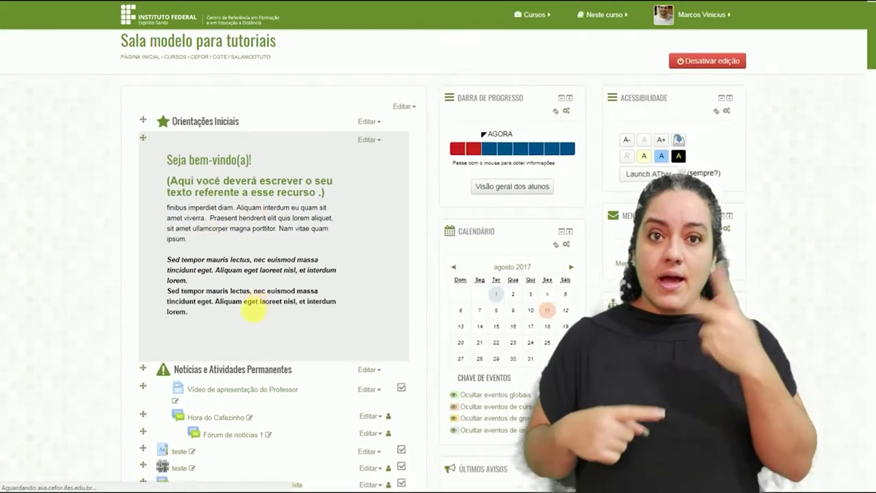
scroll(250, 313, down, 15)
scroll(253, 313, down, 9)
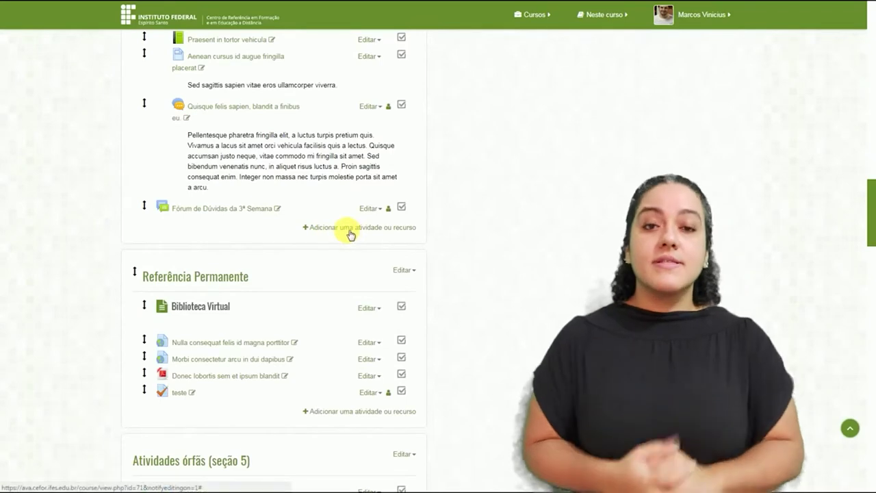
click(346, 233)
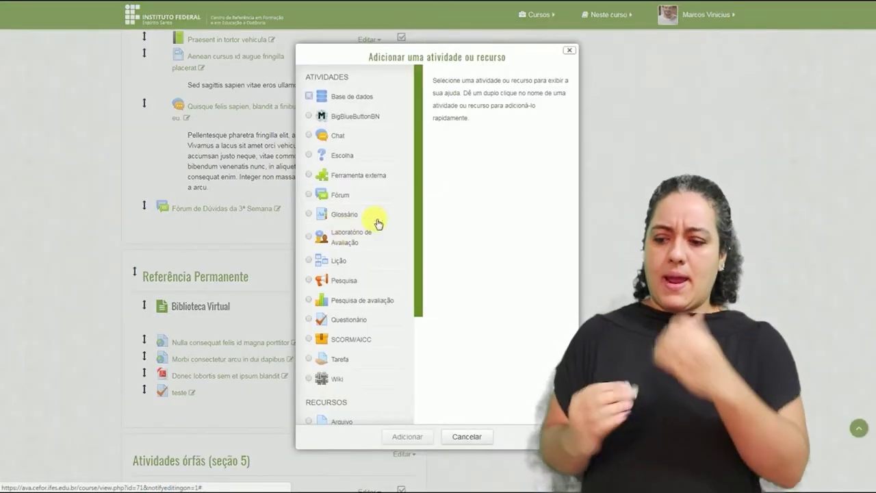
drag(417, 176, 419, 326)
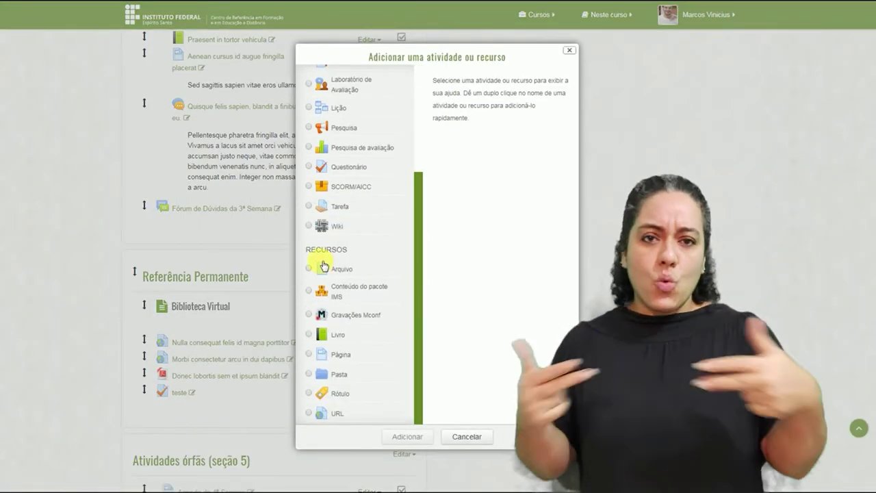
click(339, 271)
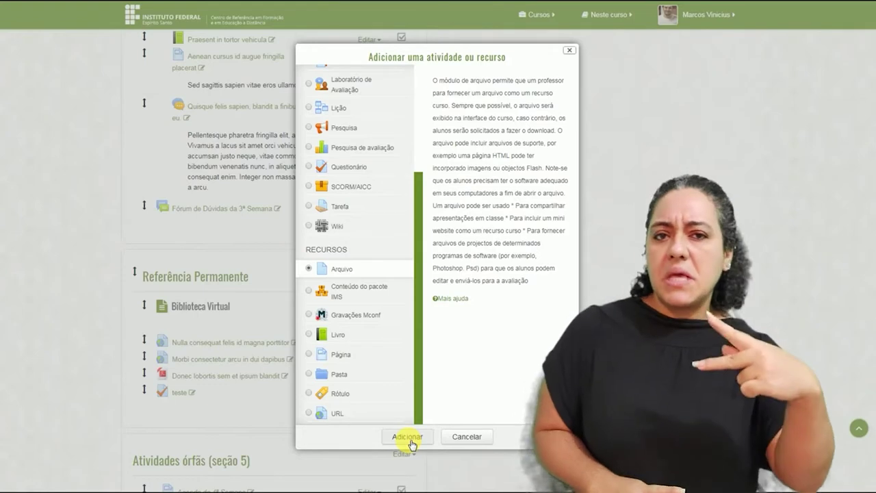
click(410, 442)
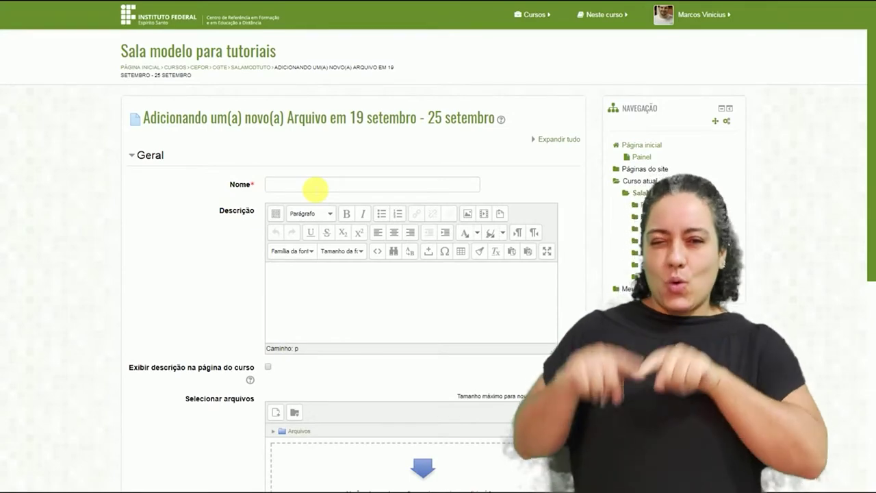
Name the new file resource "Arquivo de documentação para os alunos".
click(315, 186)
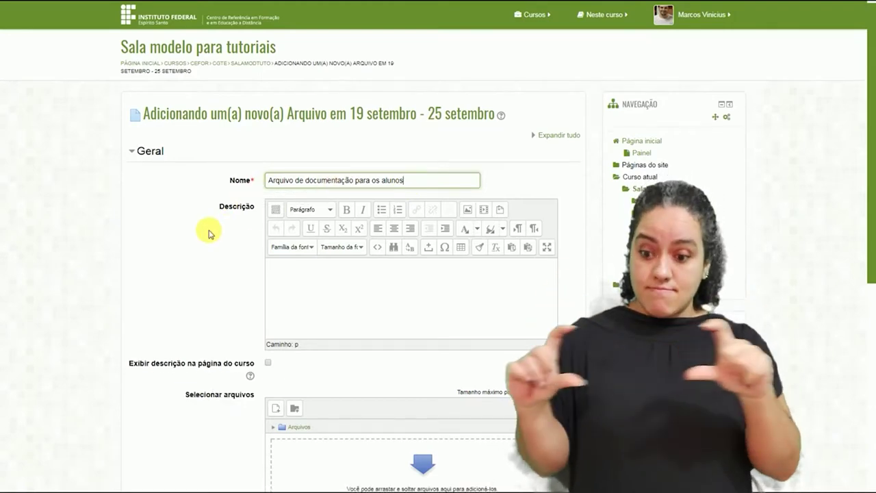
scroll(210, 231, down, 2)
scroll(202, 267, down, 1)
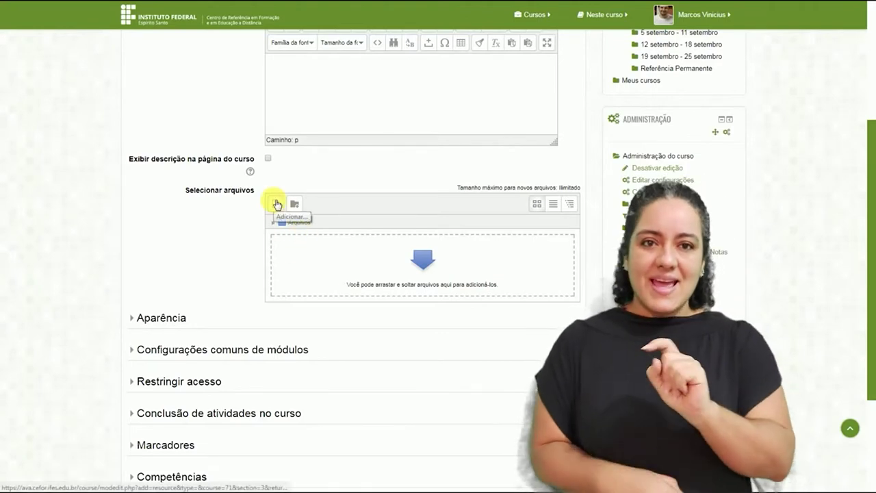
Upload ProjectModelCanvasA1.pdf from the Área de Trabalho folder to the resource's files, keeping the default file name and licence.
click(277, 204)
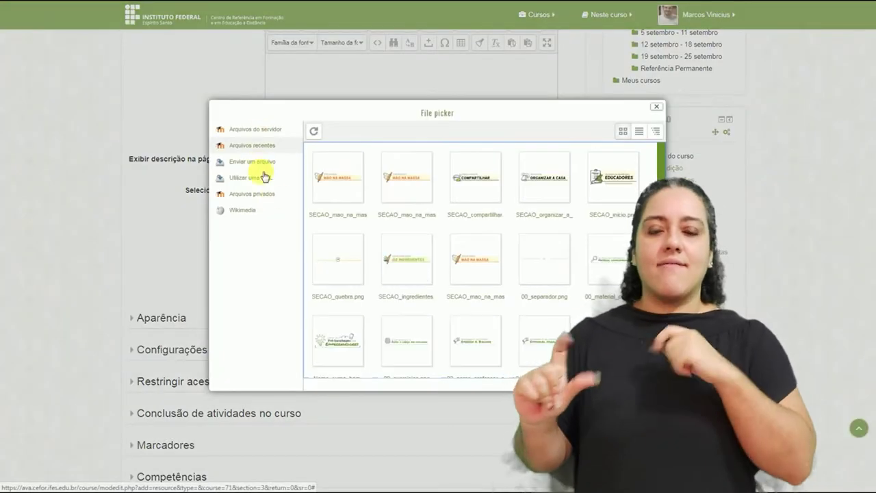
click(259, 130)
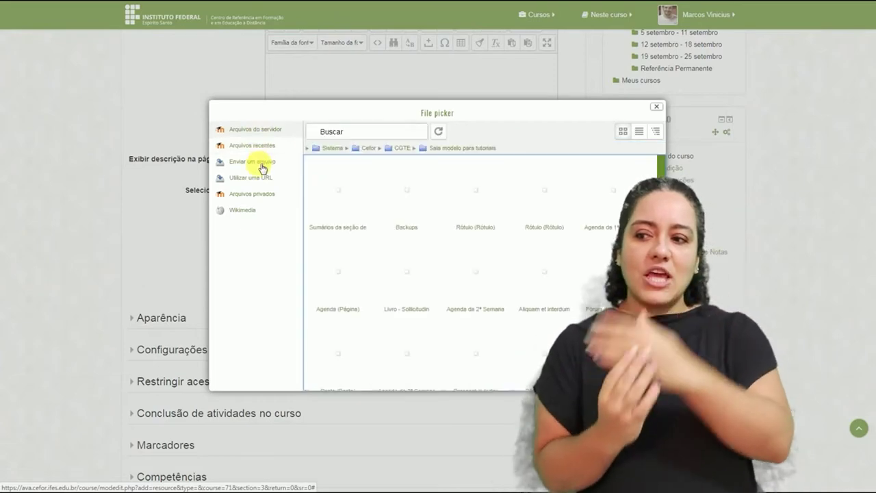
click(262, 165)
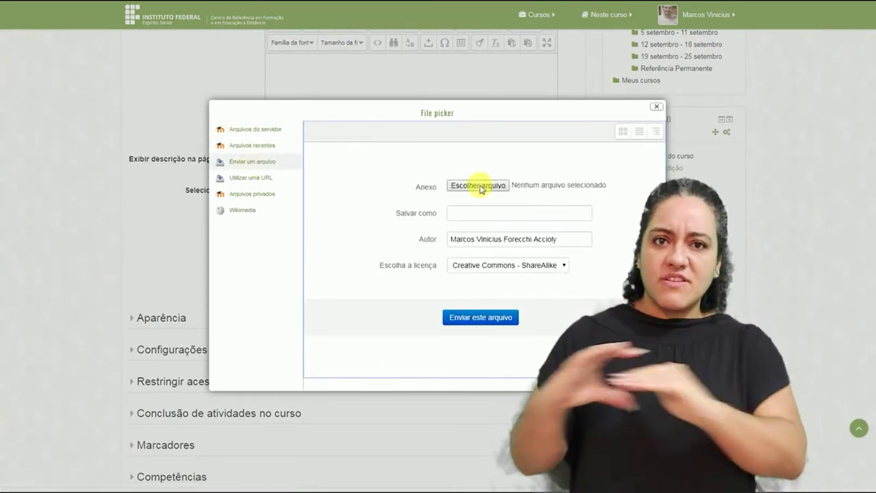
click(478, 185)
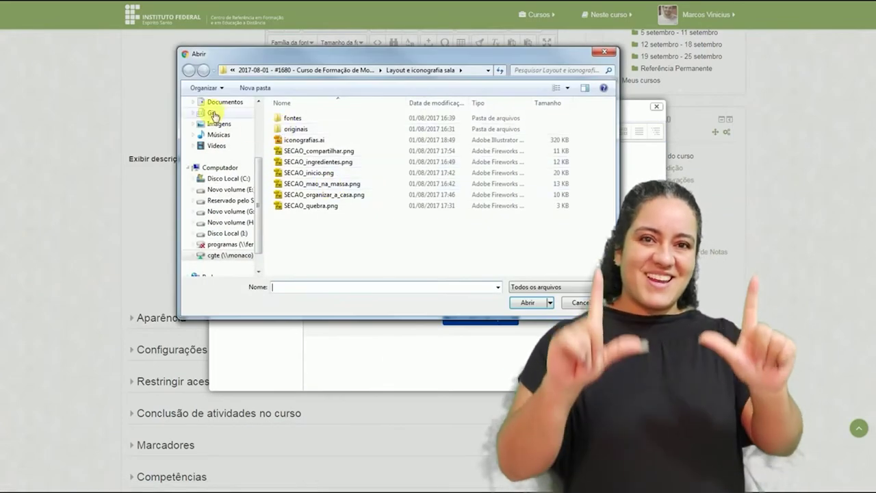
scroll(219, 137, up, 3)
click(217, 117)
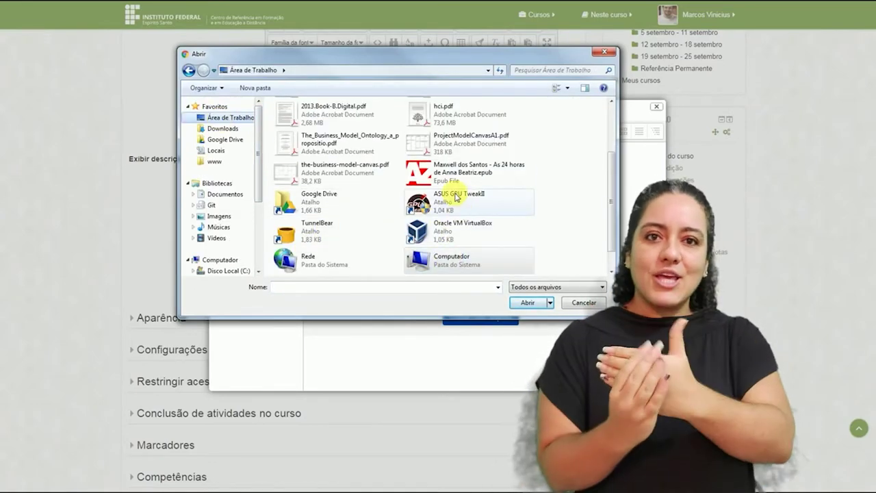
click(462, 142)
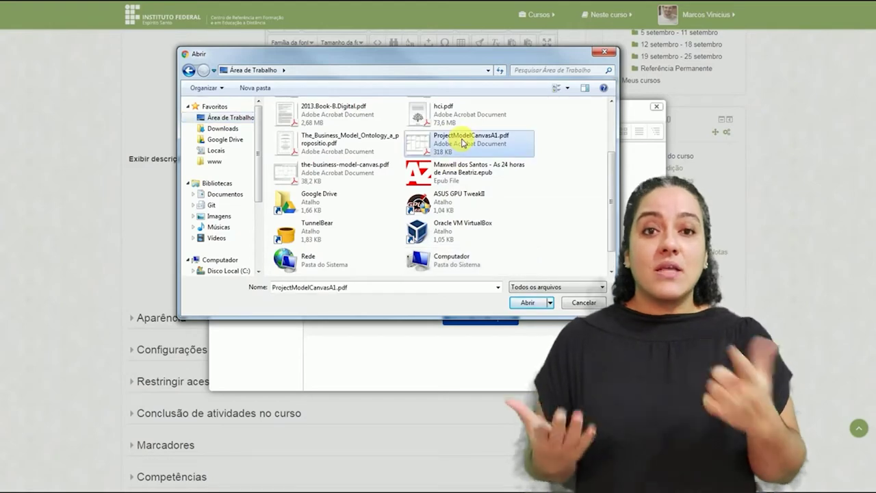
click(527, 302)
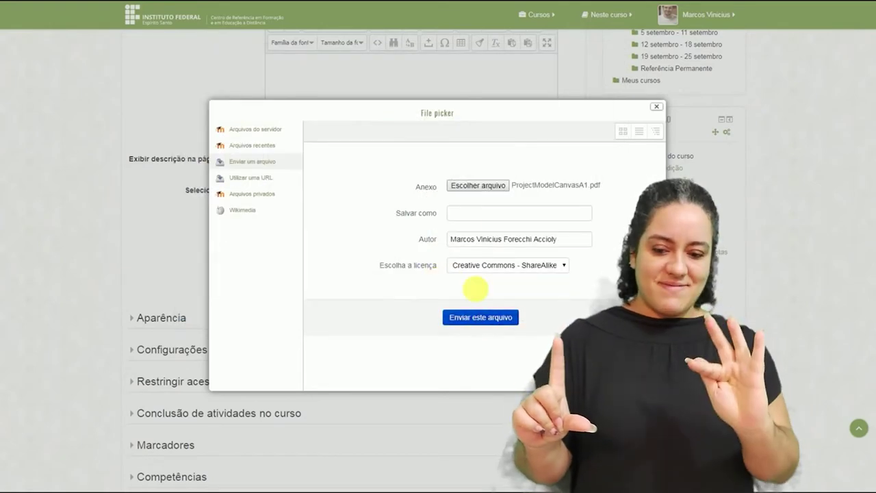
click(469, 213)
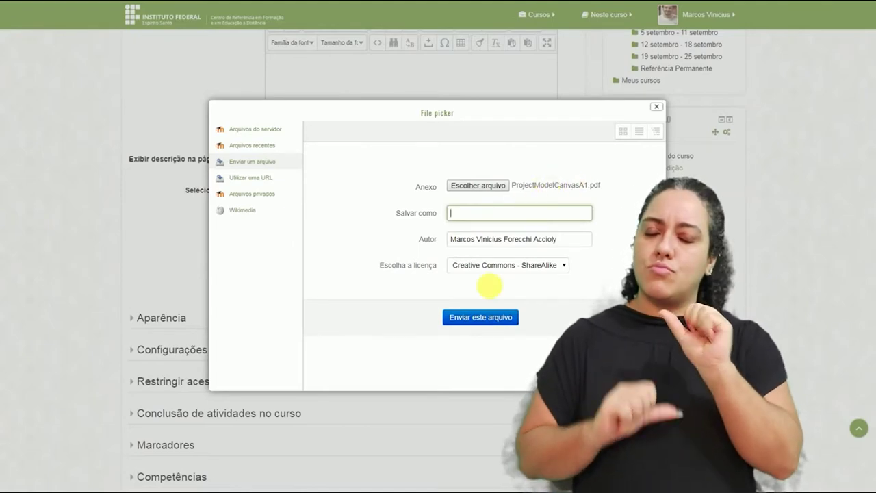
click(484, 317)
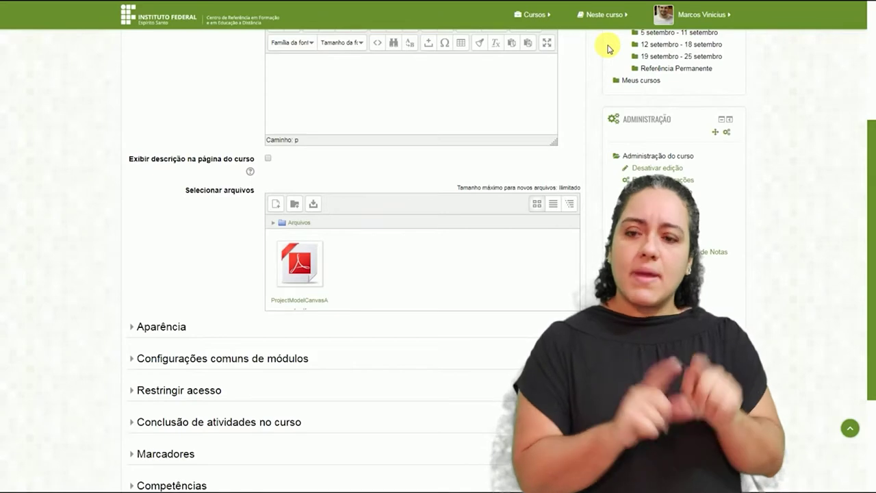
Add the-business-model-canvas.pdf from the Windows desktop to the resource's file area.
key(super+d)
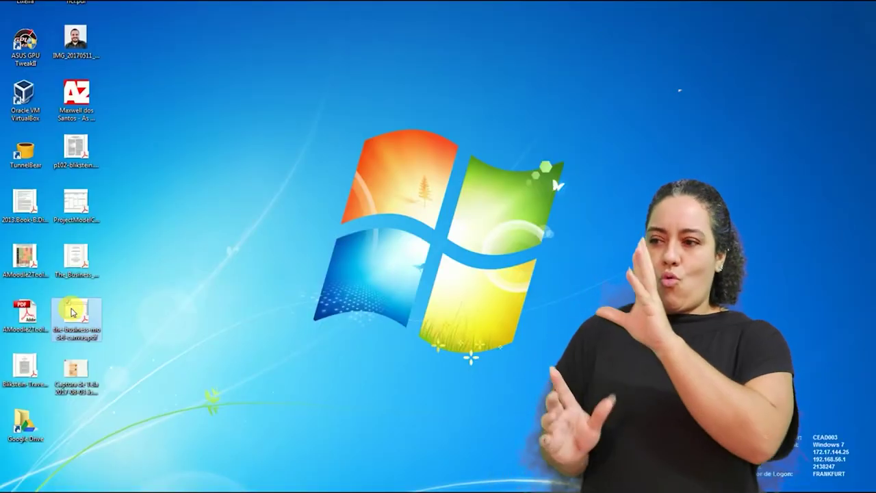
drag(81, 313, 383, 268)
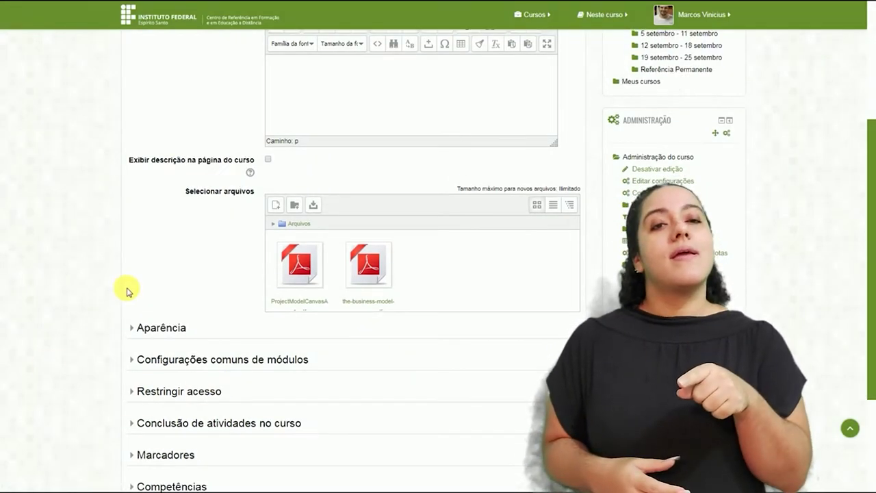
scroll(125, 292, up, 1)
scroll(303, 173, up, 2)
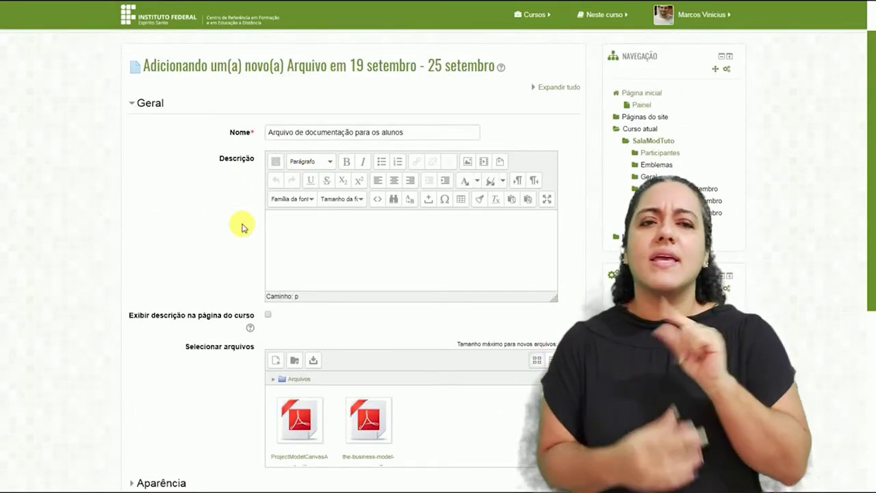
scroll(210, 226, down, 2)
scroll(207, 236, down, 1)
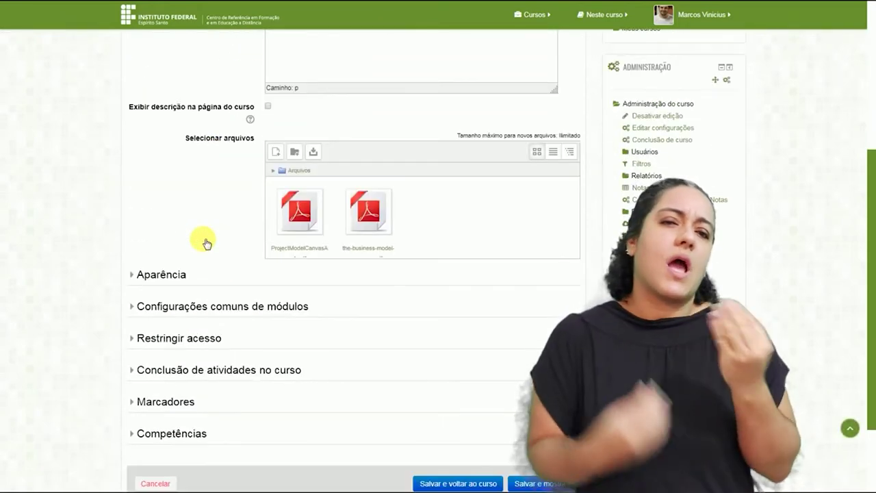
scroll(205, 240, up, 3)
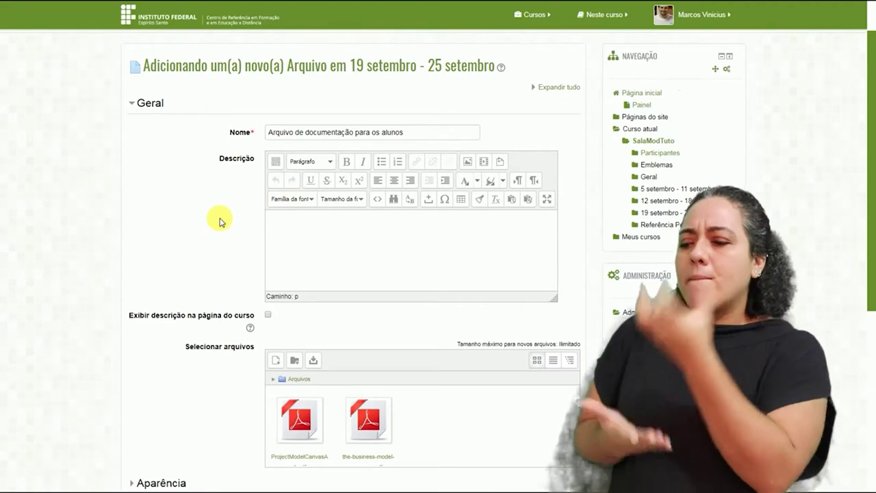
scroll(219, 222, down, 3)
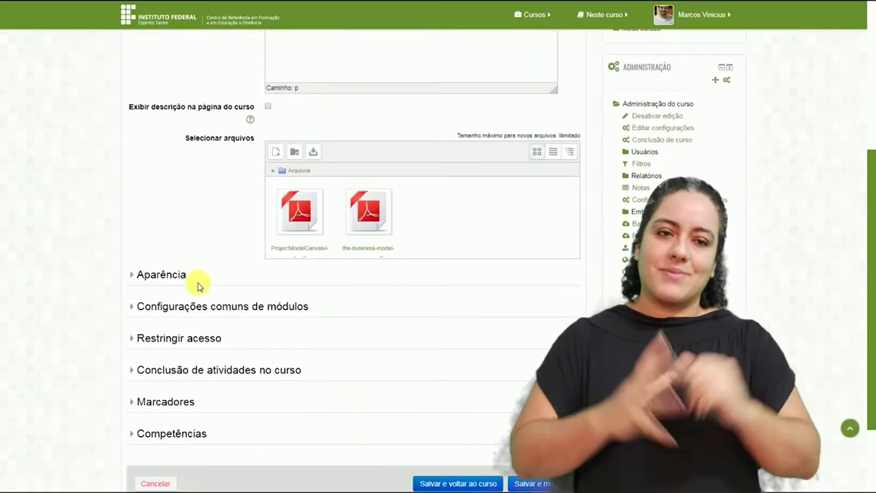
Expand the Aparência settings and review the available Exibir display options without changing the selection.
click(155, 277)
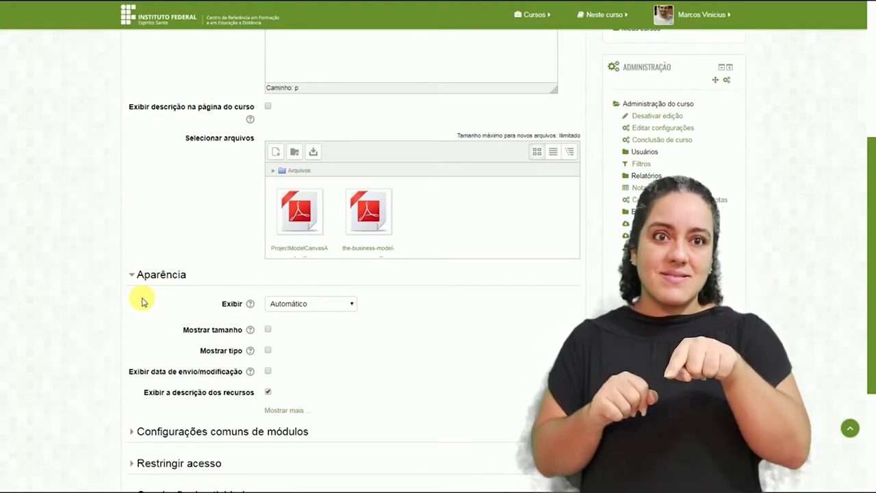
click(290, 307)
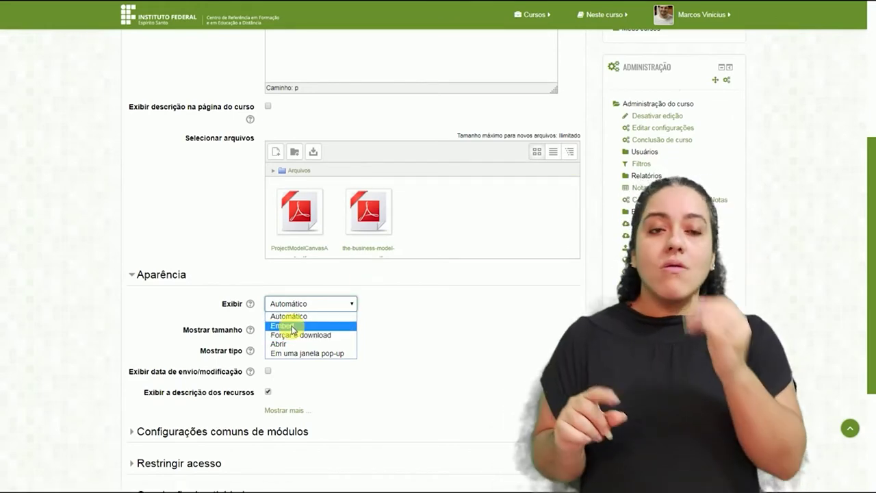
click(385, 312)
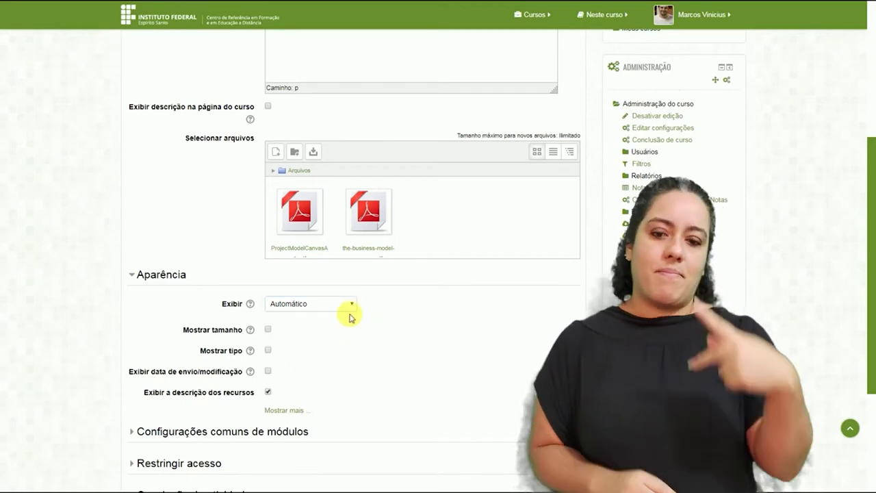
click(348, 306)
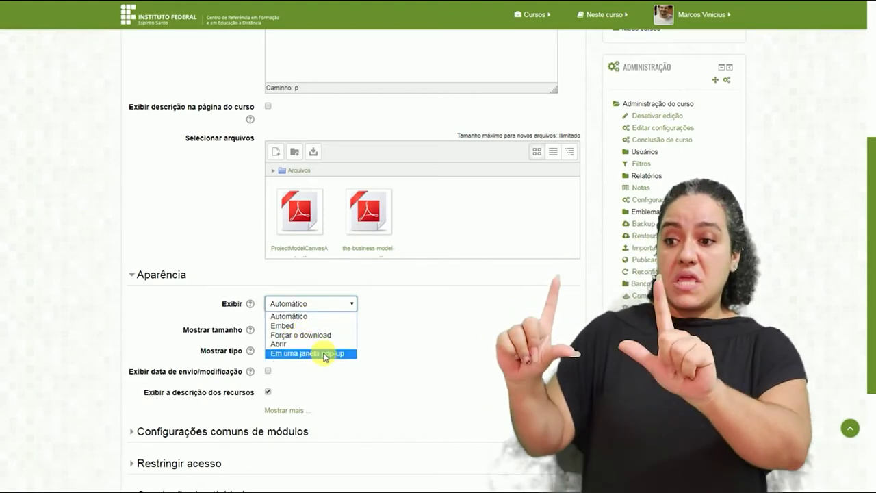
click(388, 330)
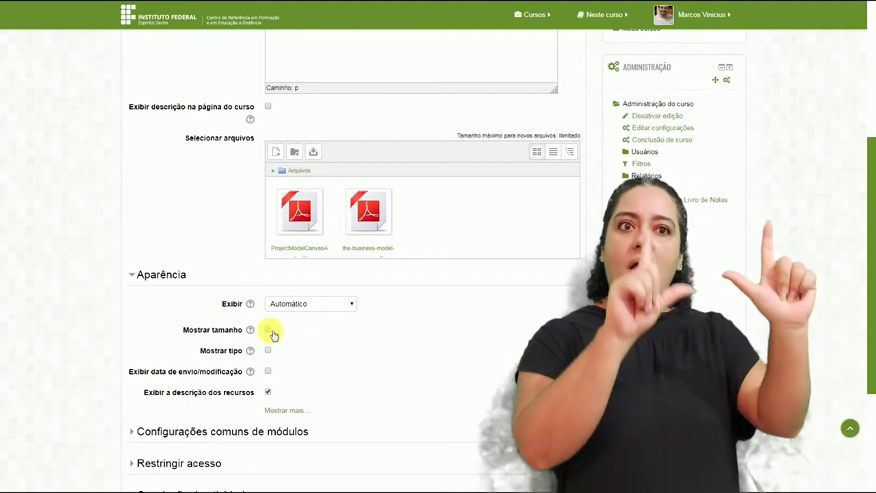
Enable Mostrar tamanho for the resource and reveal the additional Aparência settings.
click(267, 331)
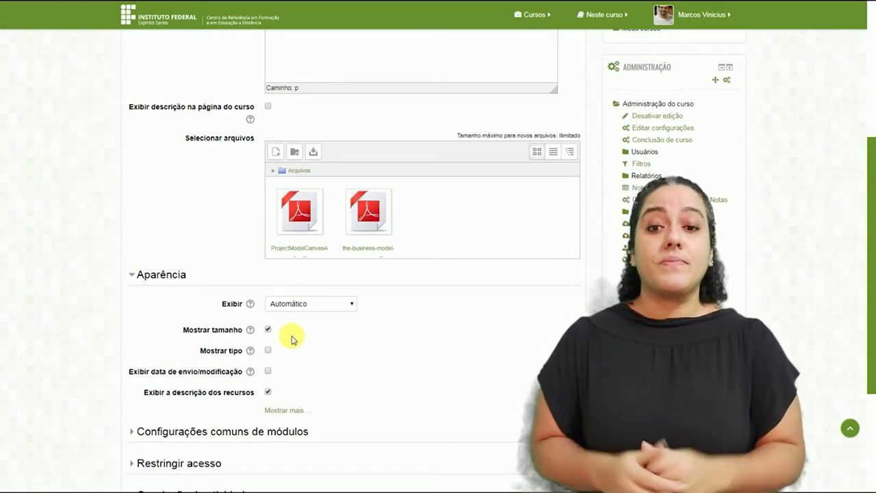
click(292, 408)
scroll(335, 354, down, 2)
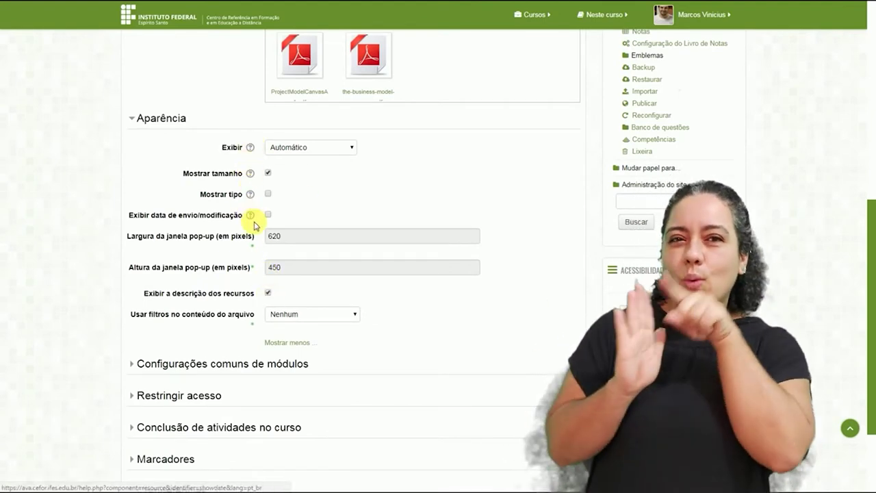
Consult the help for Mostrar tamanho, then save the file resource and return to the course.
click(250, 174)
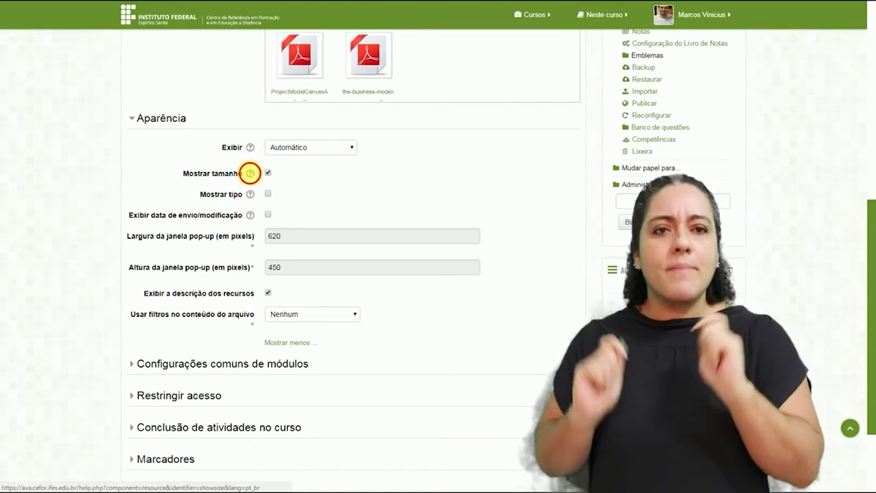
click(452, 179)
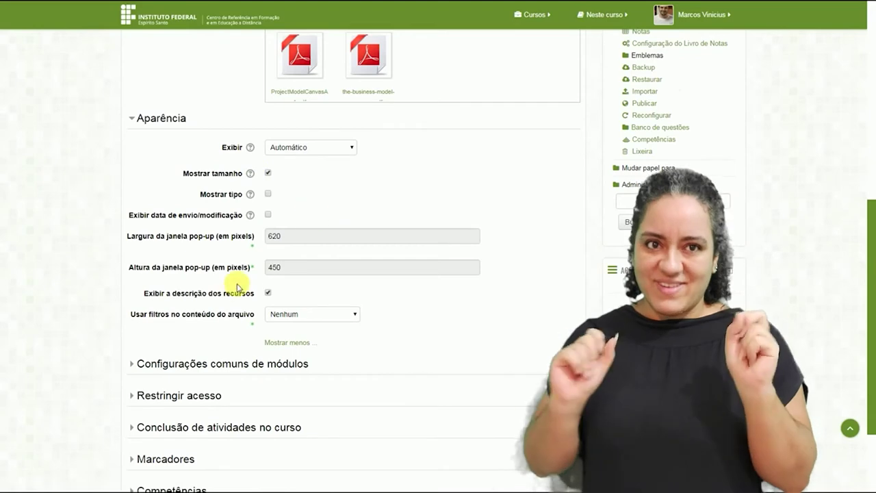
scroll(236, 286, down, 3)
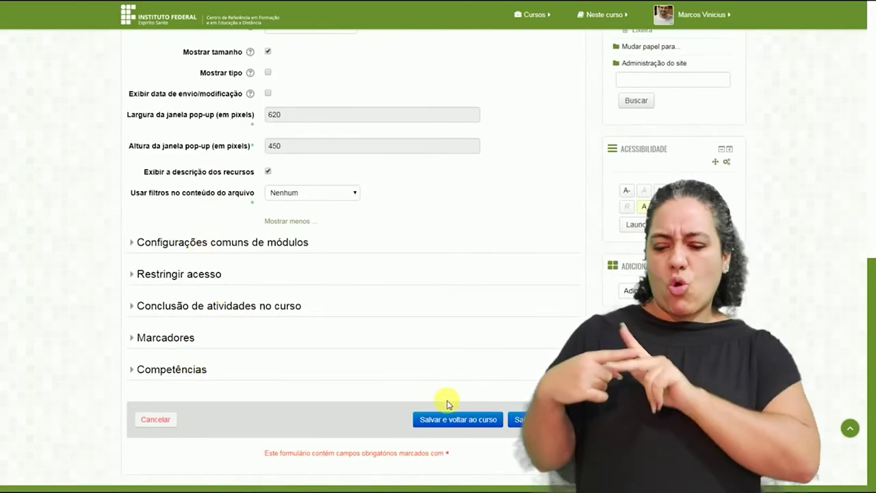
click(452, 422)
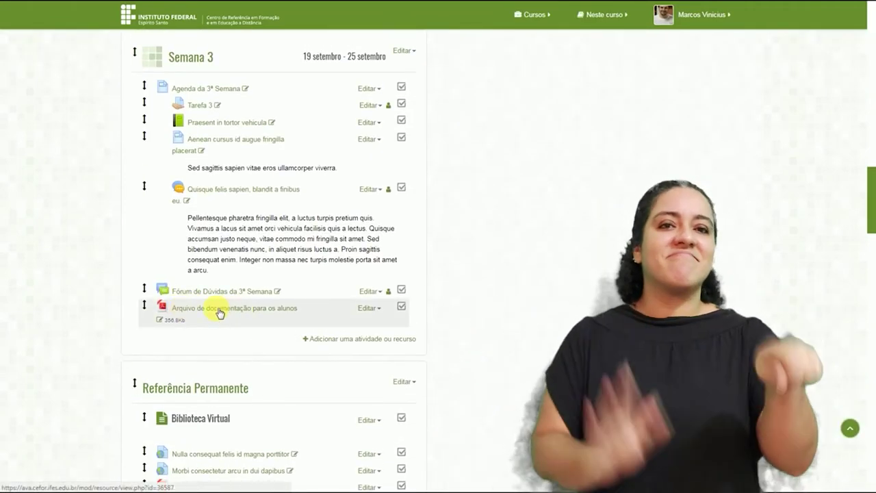
Open the "Arquivo de documentação para os alunos" resource to check it, then look over the surrounding course sections.
click(216, 308)
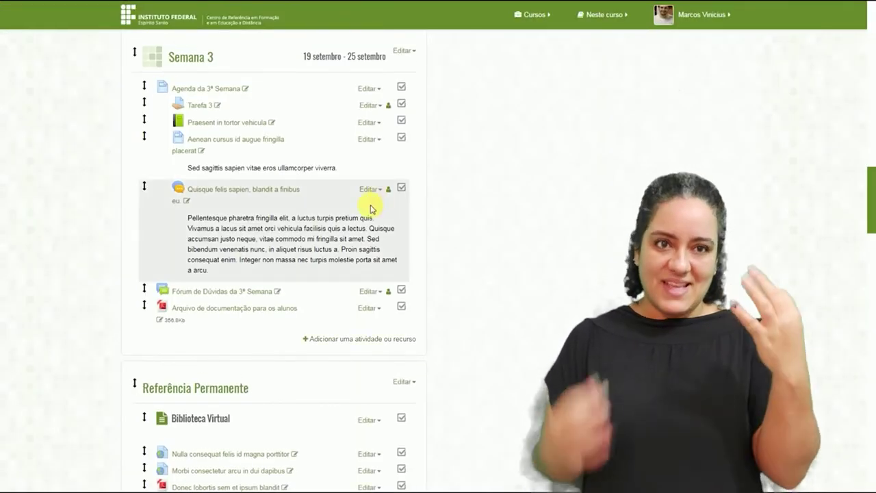
scroll(75, 308, down, 3)
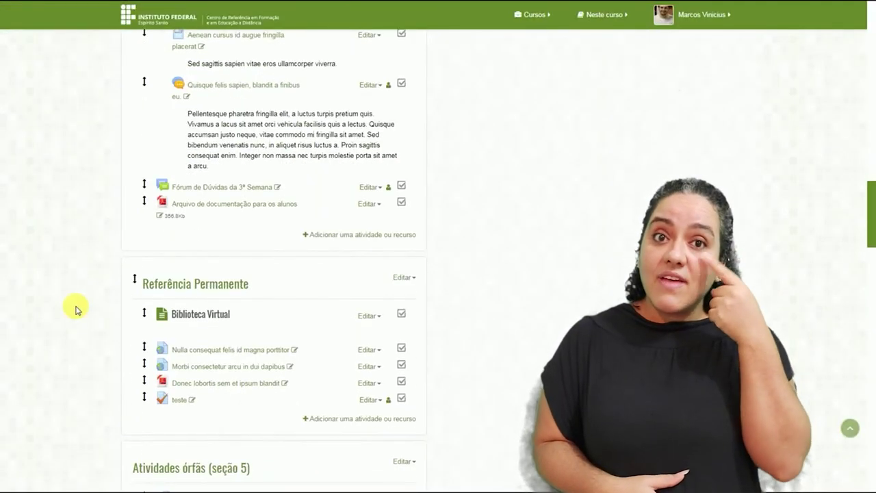
scroll(75, 308, up, 5)
scroll(75, 308, down, 2)
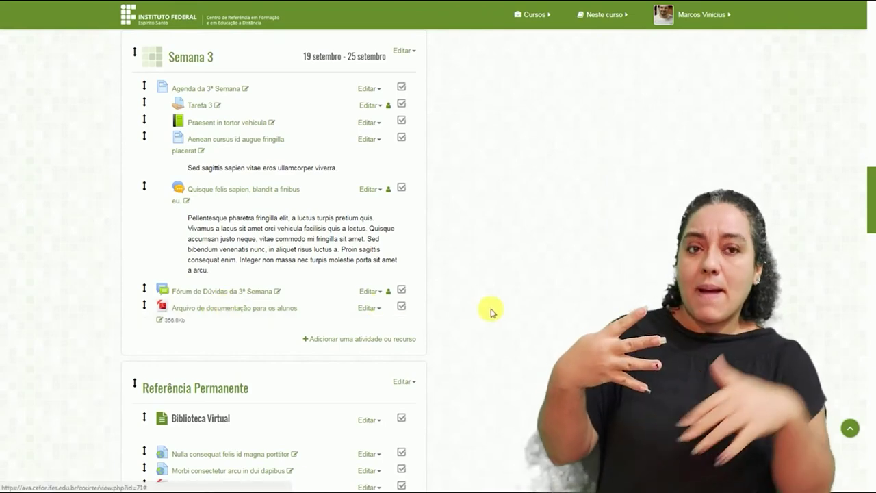
View the description of the Pasta resource type for Semana 3, then close the chooser without adding anything.
click(381, 338)
drag(419, 278, 421, 403)
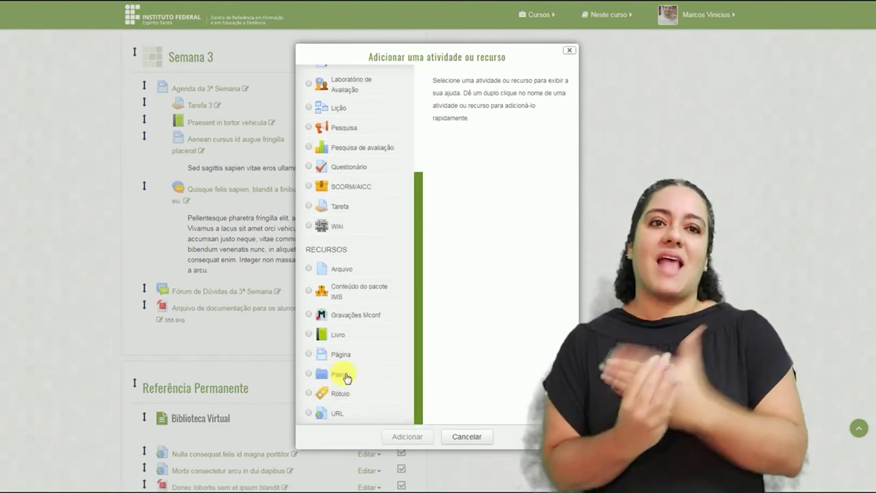
click(342, 374)
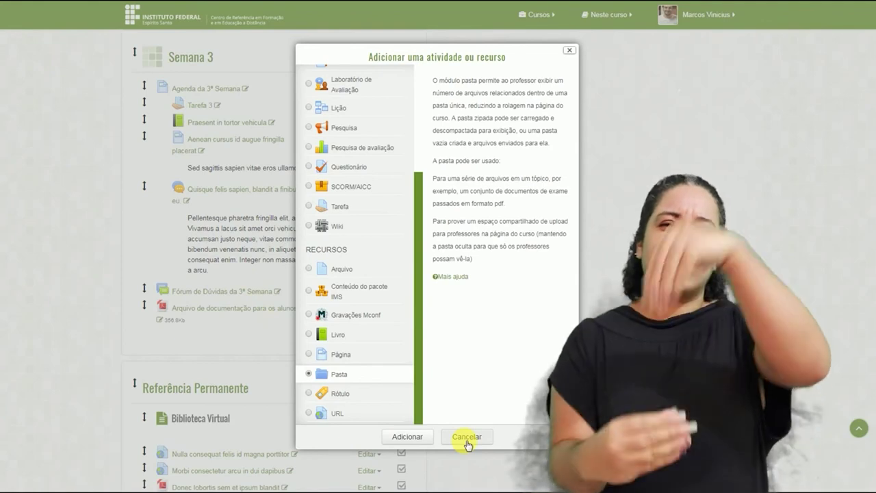
click(466, 438)
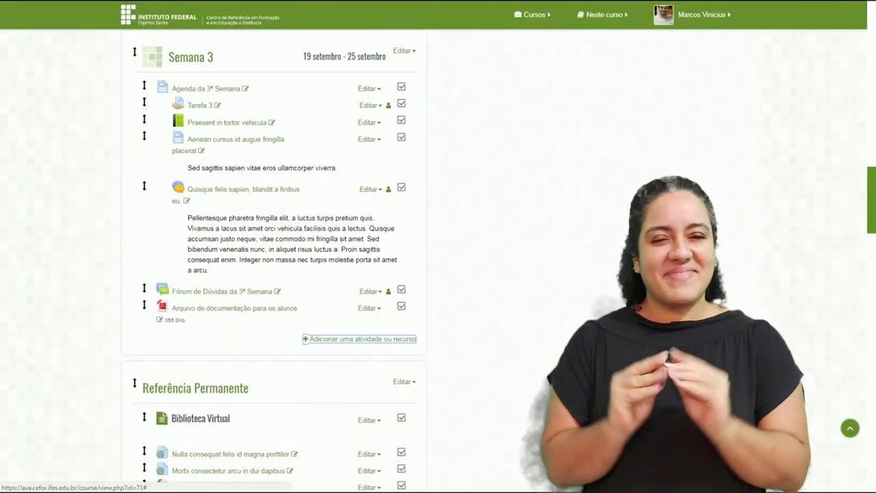